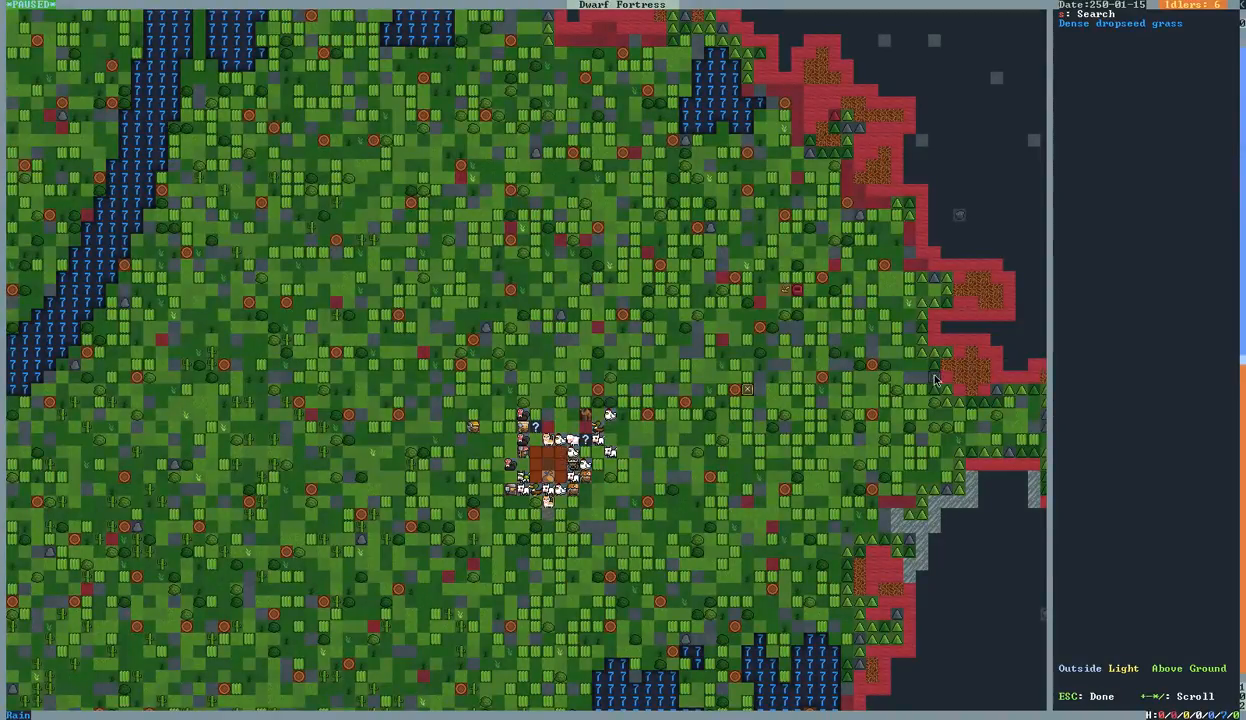
# Leave look mode on the paused fort map and bring the DFHack console window to the front
pyautogui.press('Escape')
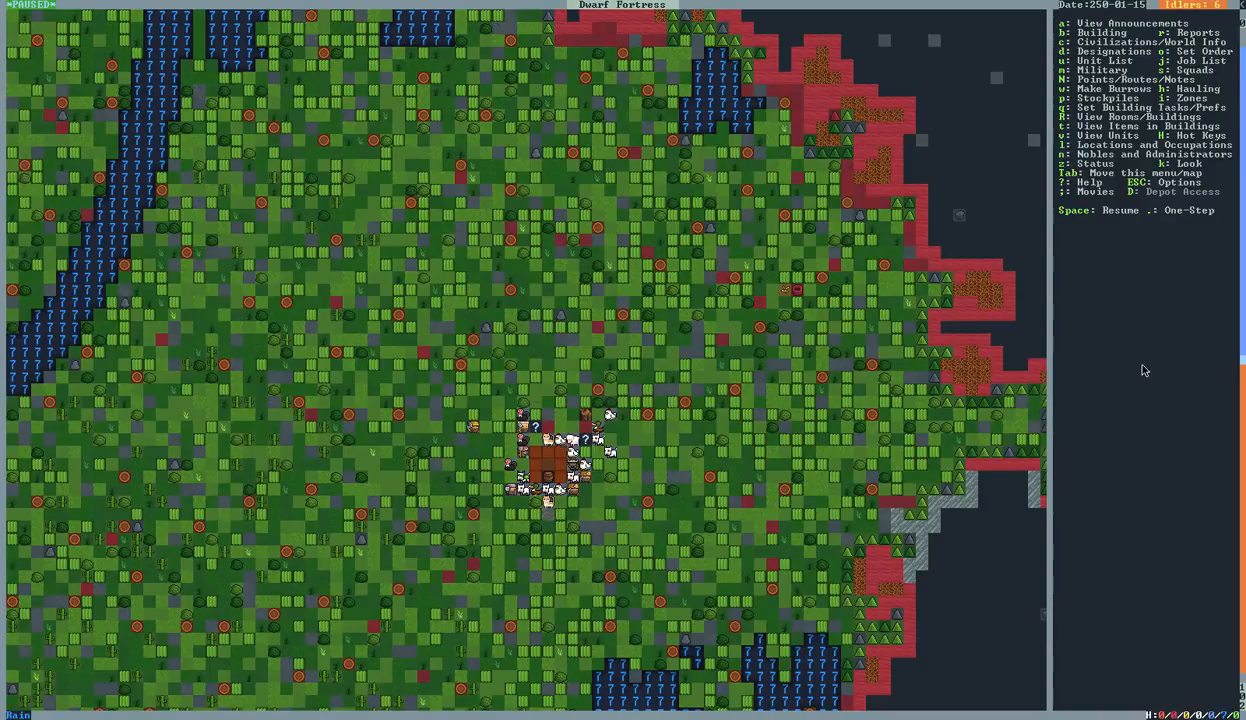
pyautogui.hotkey('alt', 'Tab')
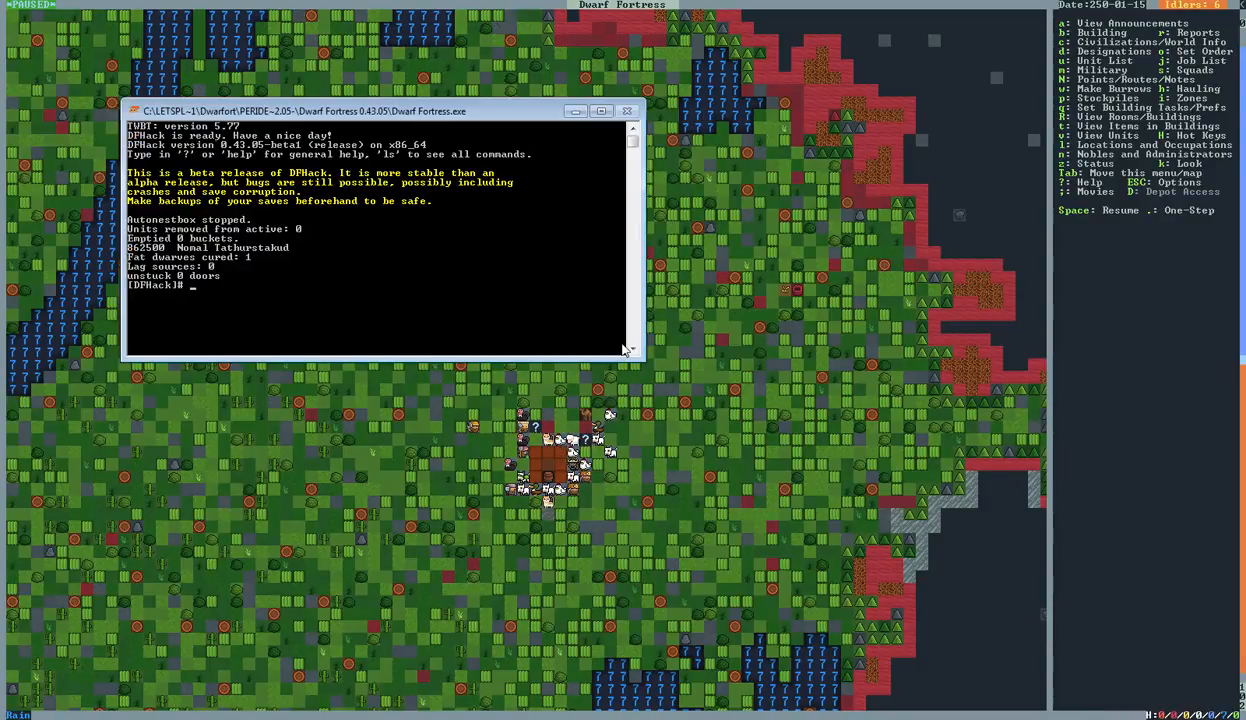
# Switch to Dwarf Therapist's Labors Full grid listing the fort's seven dwarves
pyautogui.hotkey('alt', 'Tab')
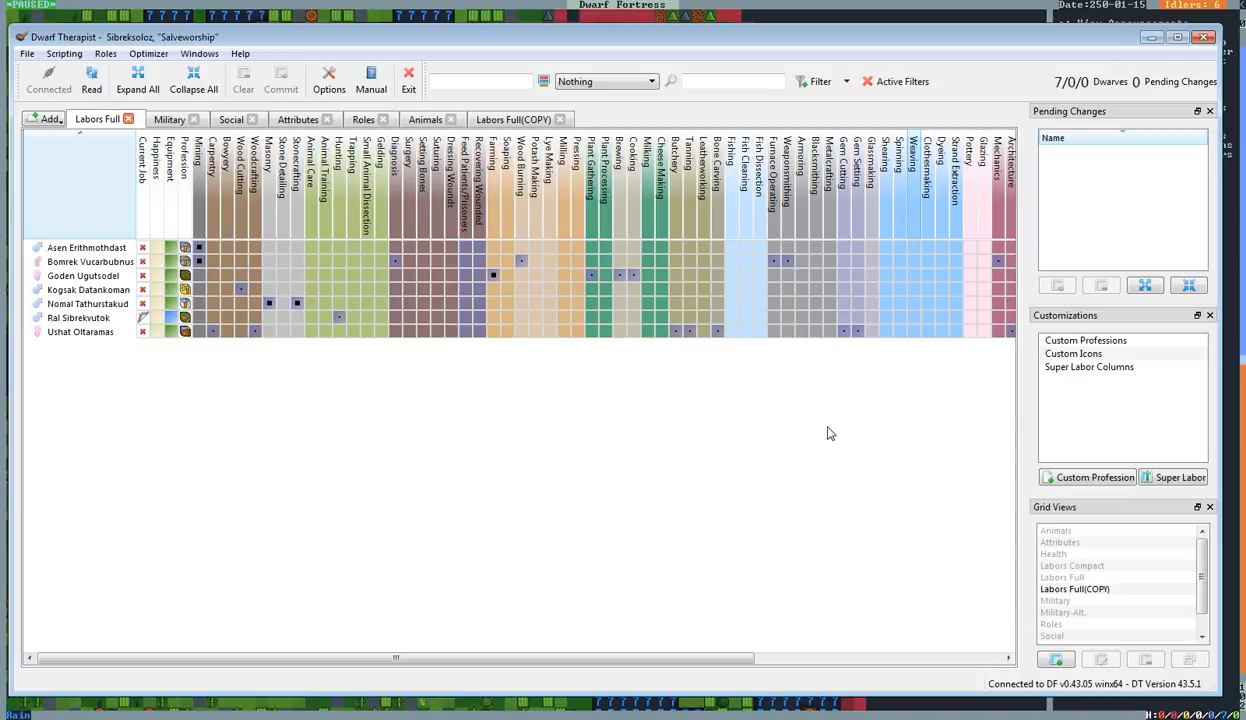
pyautogui.click(861, 14)
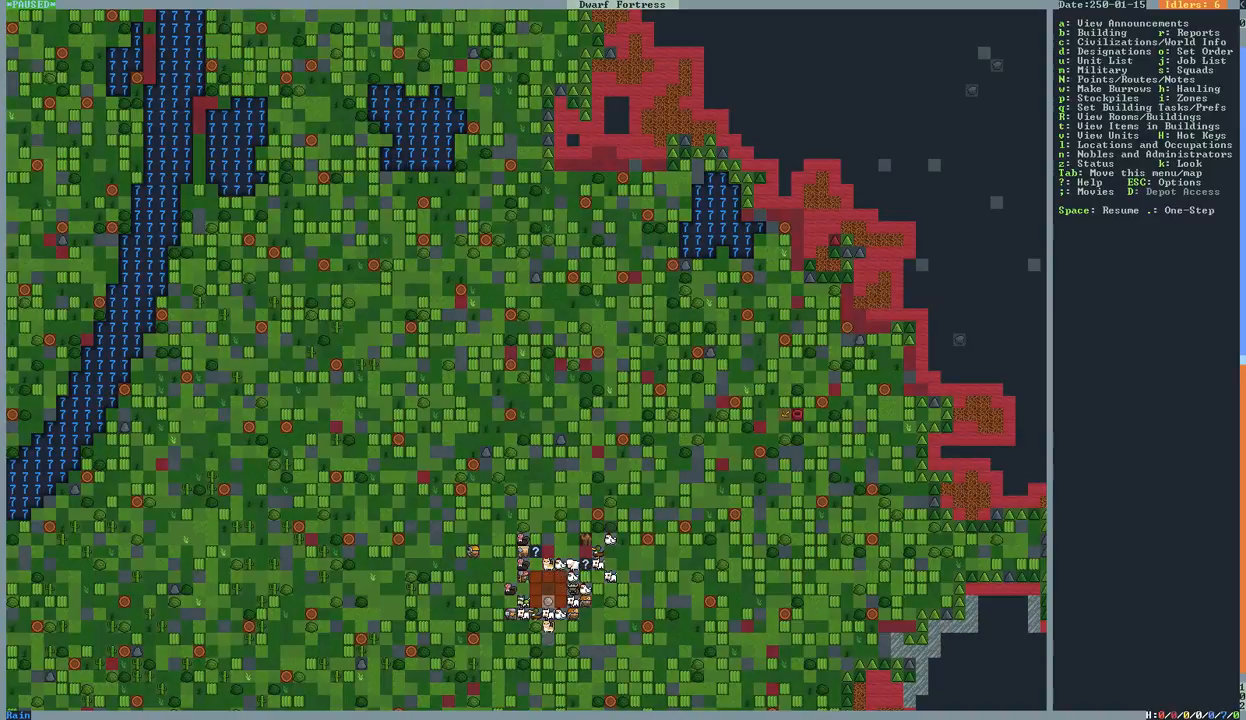